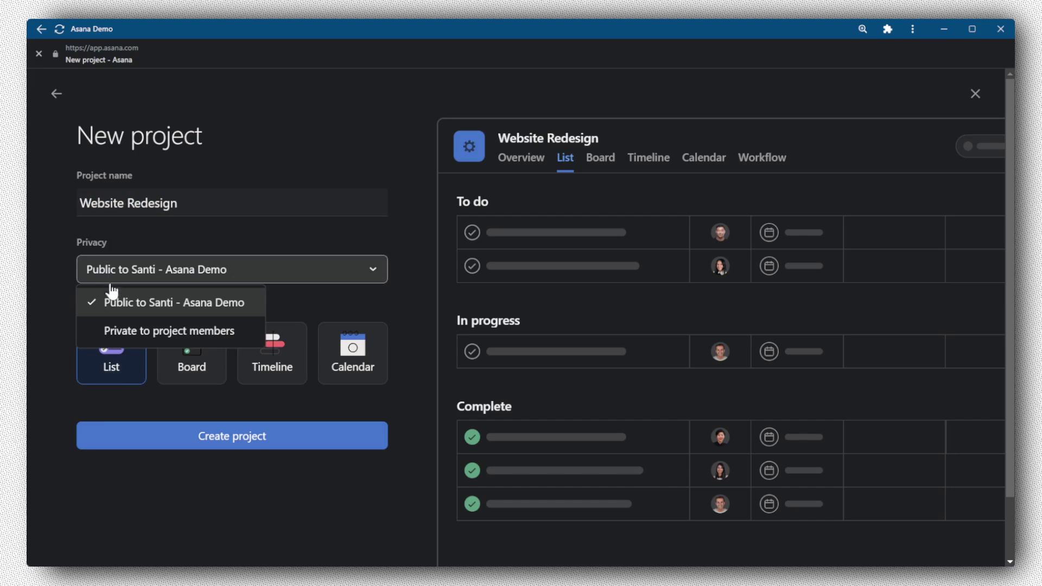
Step: Create the Website Redesign project with public privacy and List as the default view
click(221, 307)
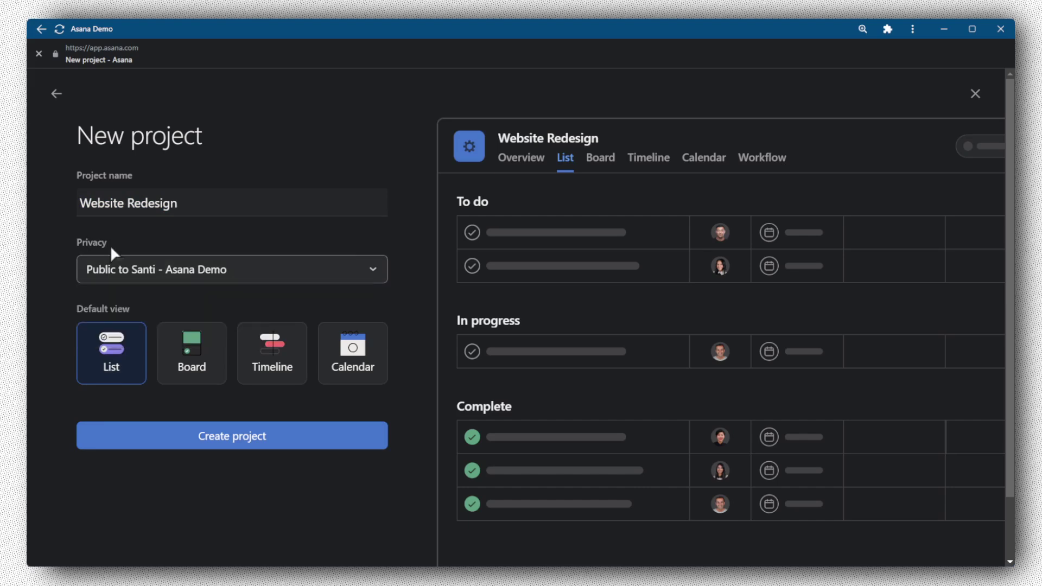
click(164, 438)
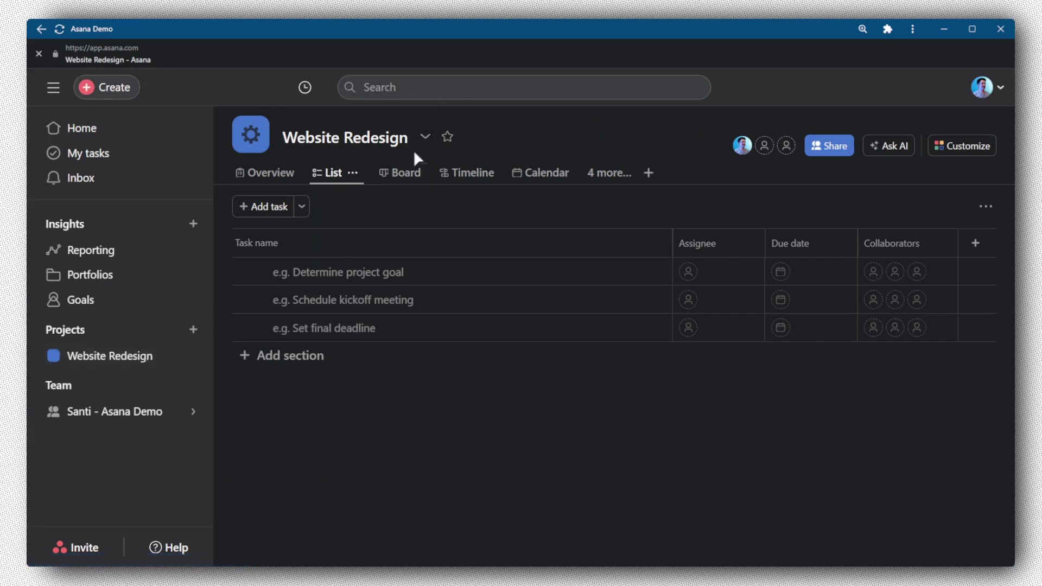
Step: Look through the actions available for the Website Redesign project and close them
click(423, 138)
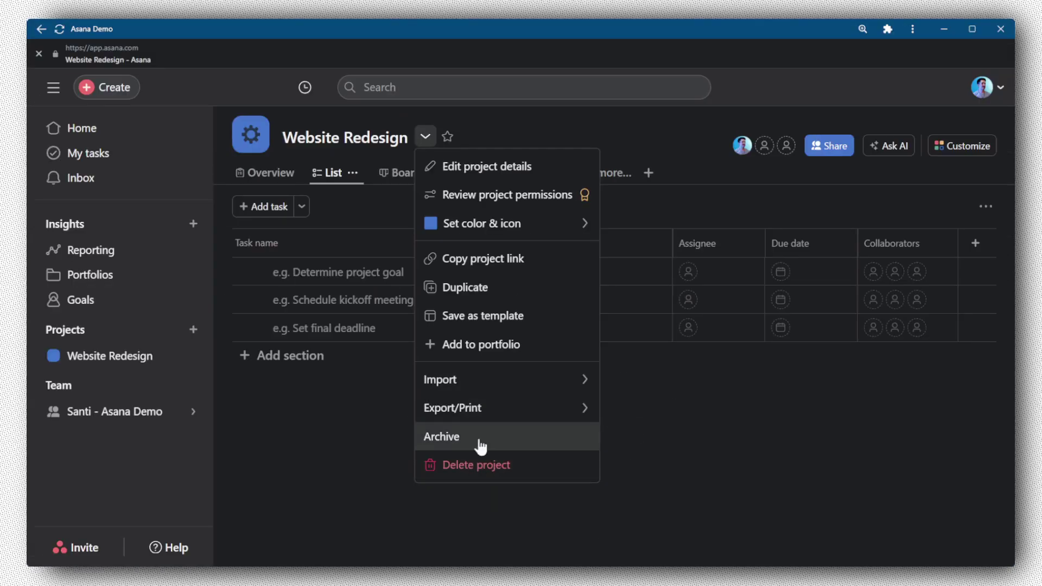
click(426, 139)
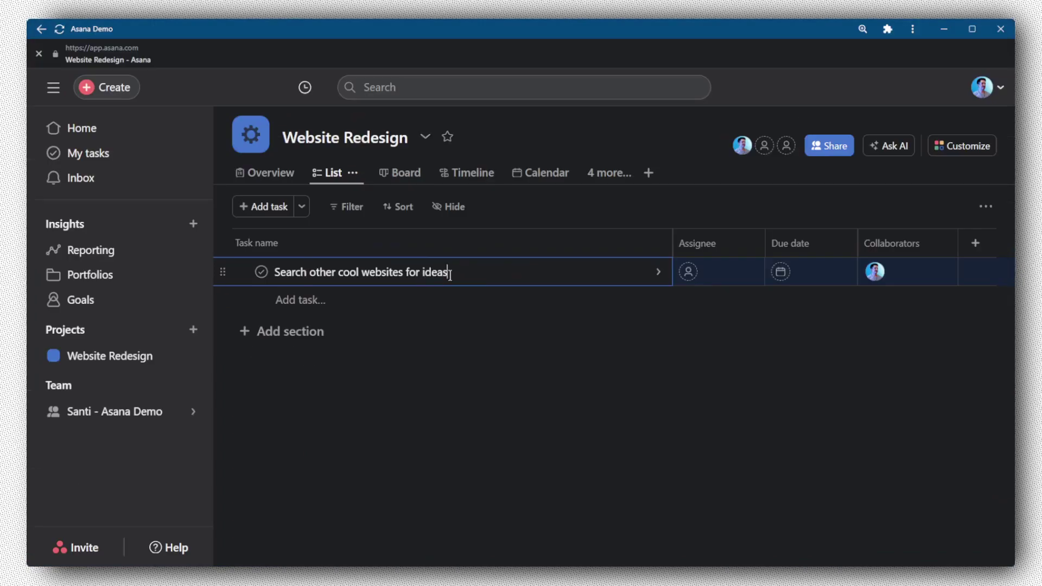
Step: Examine the details of each of the three tasks one after another, and close the details pane
key(Escape)
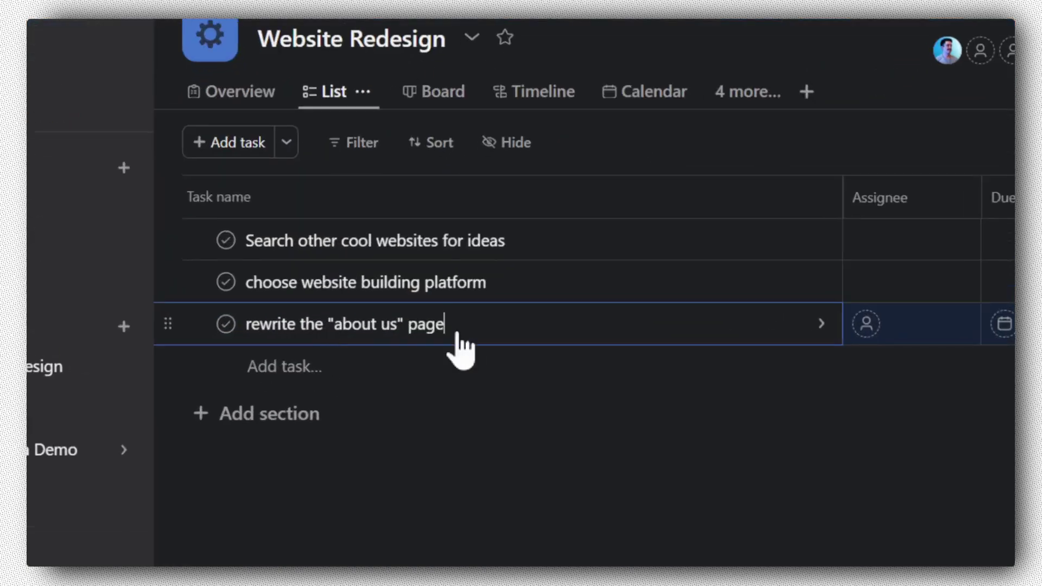
click(549, 293)
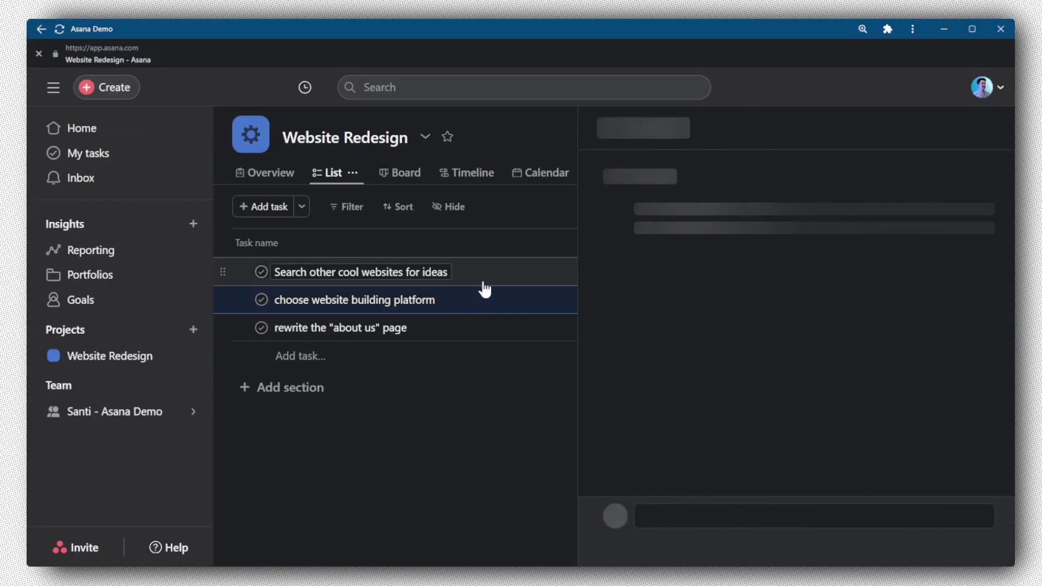
click(481, 274)
click(486, 302)
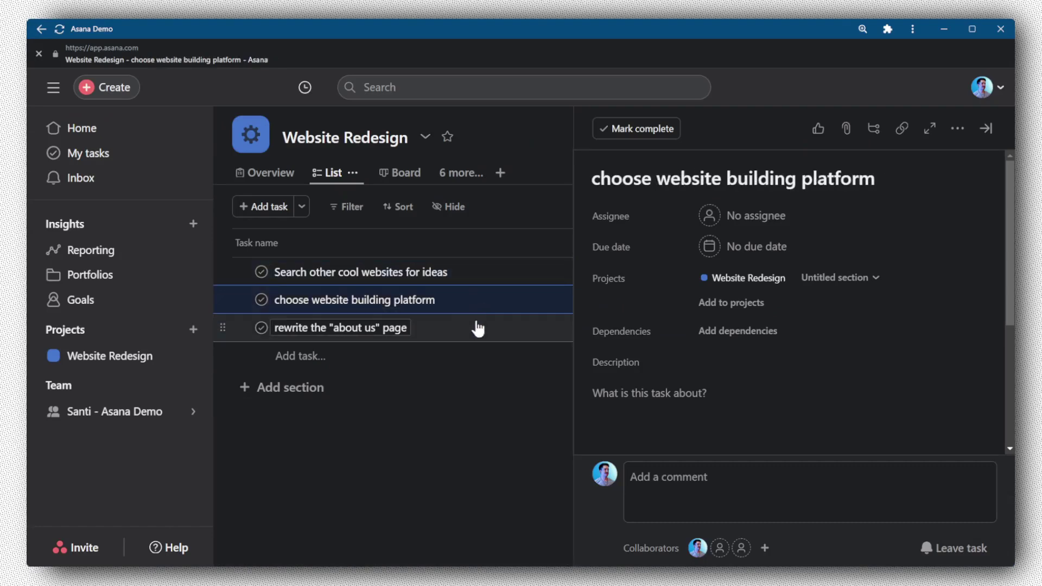
click(478, 328)
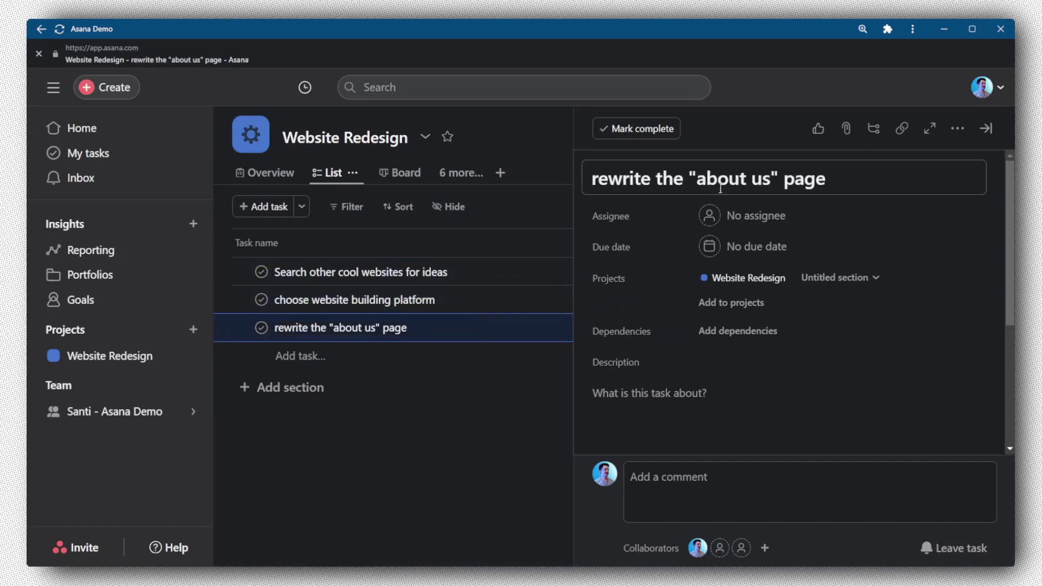
click(987, 137)
click(507, 275)
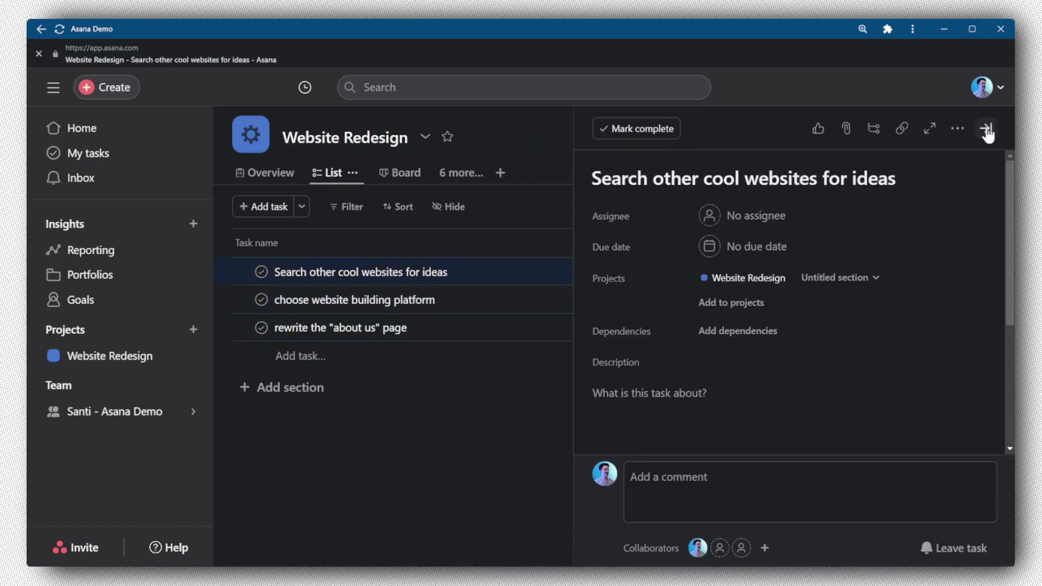
click(986, 130)
click(461, 302)
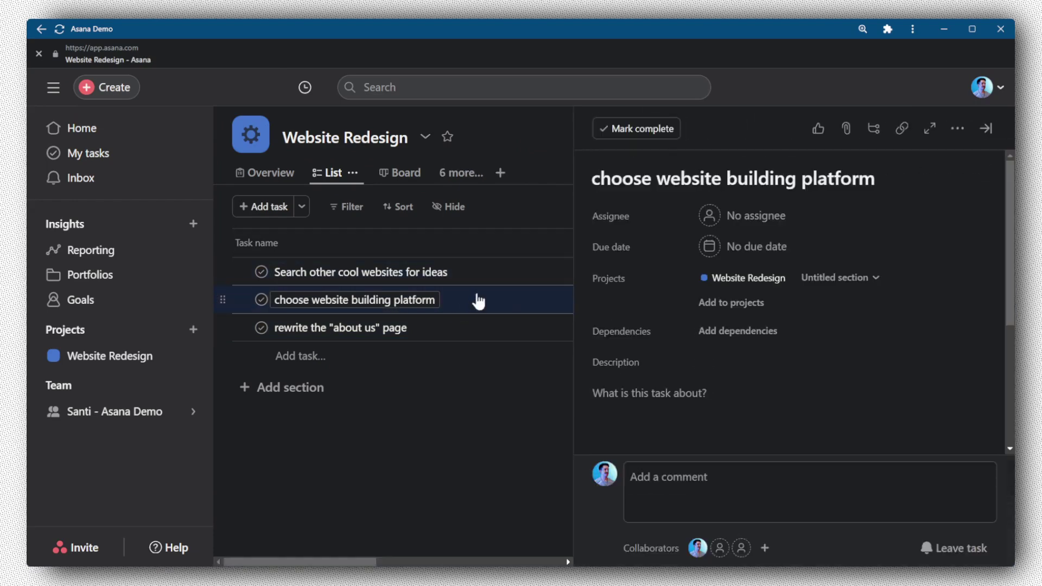
key(Escape)
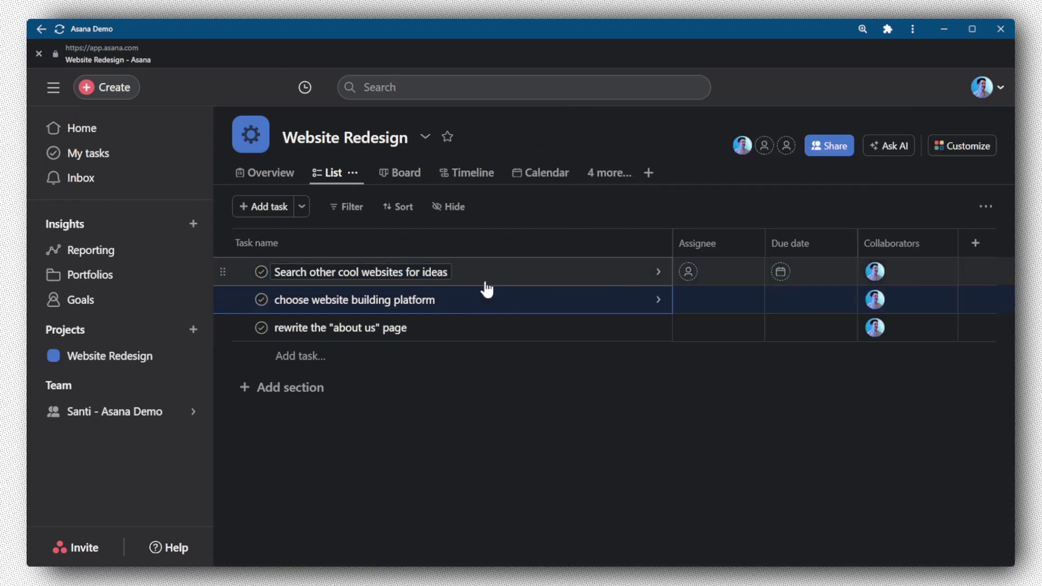
Step: View the details and description field of "Search other cool websites for ideas", and switch to the details of "choose website building platform"
click(484, 285)
click(647, 388)
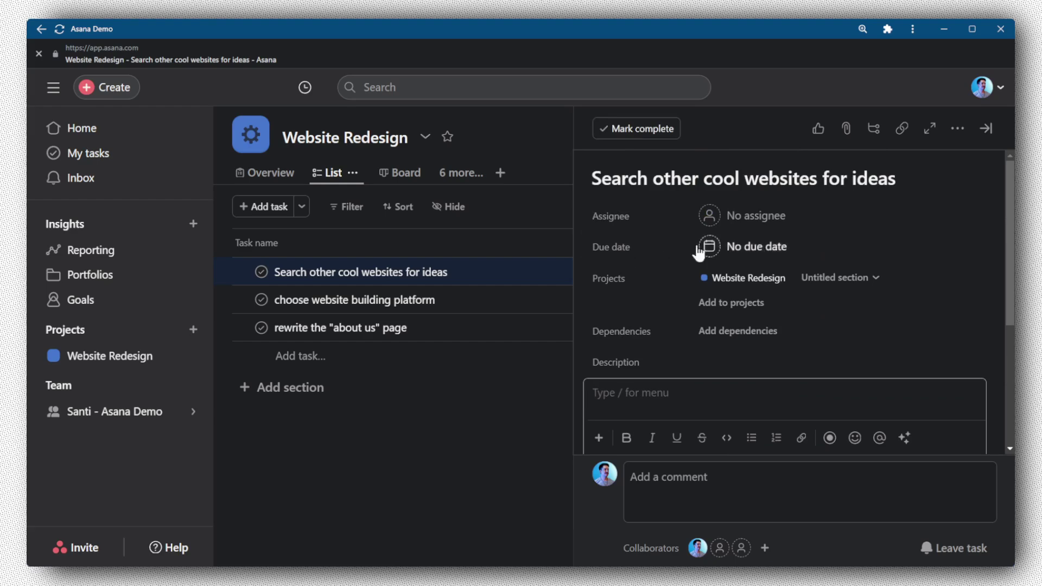
click(483, 302)
click(468, 320)
click(469, 305)
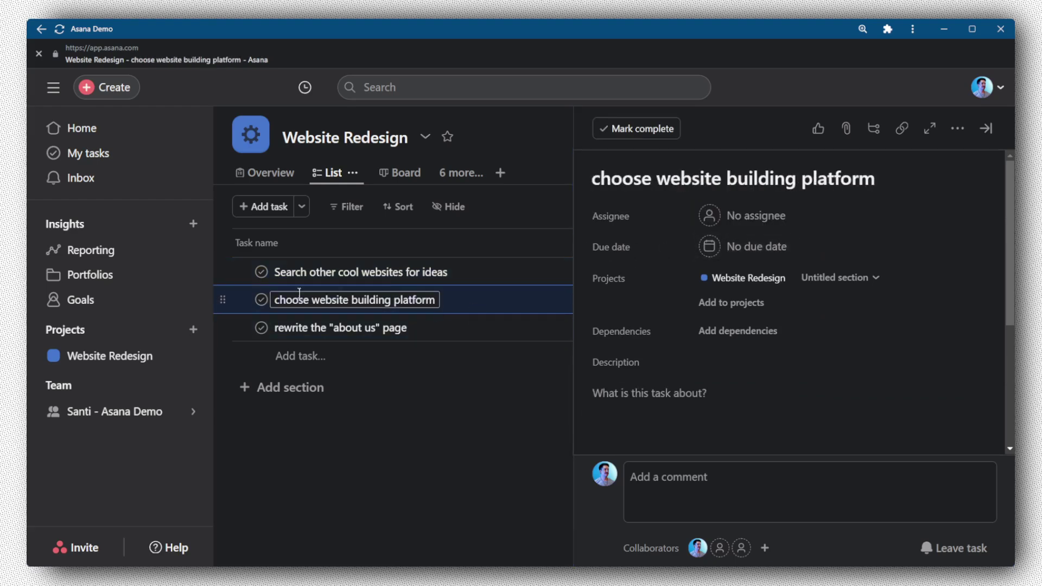
Step: Reorder the tasks to rewrite the "about us" page, Search other cool websites for ideas, choose website building platform, and close the task details
drag(224, 300, 224, 275)
drag(226, 326, 223, 271)
click(983, 129)
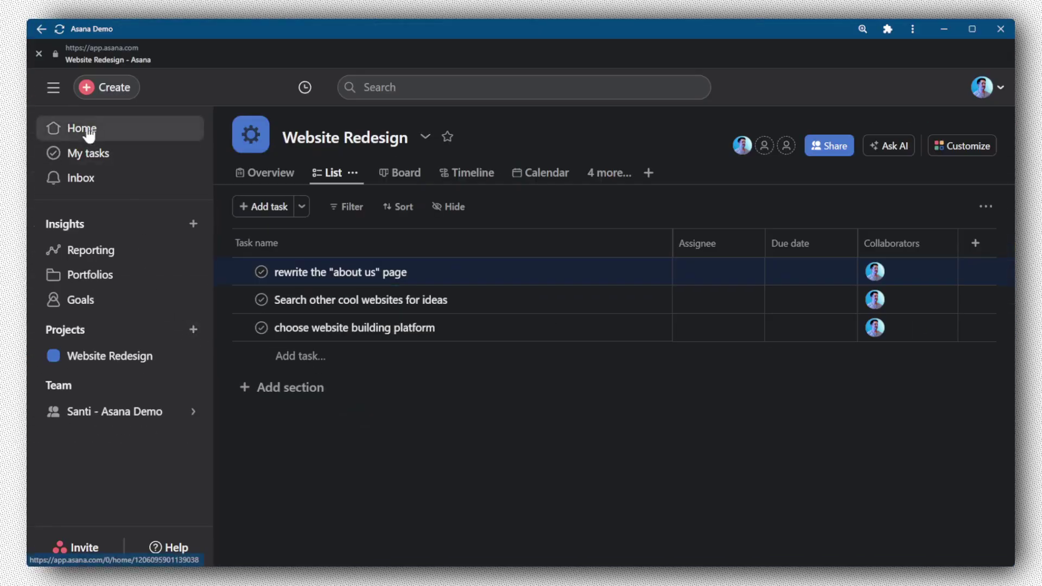
Step: Check the project filter options on the Home page, and star the Website Redesign project
click(89, 132)
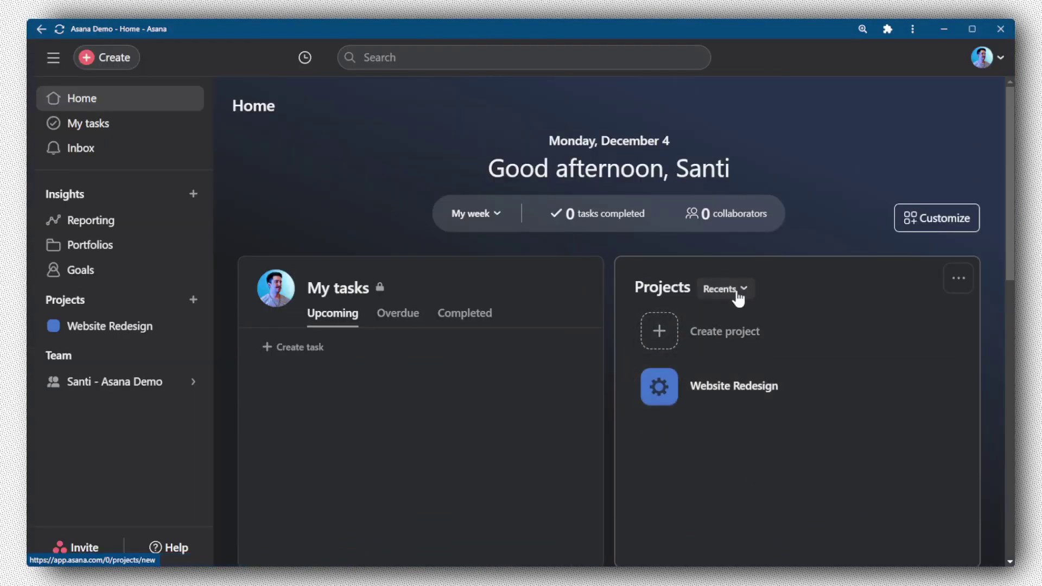
click(738, 296)
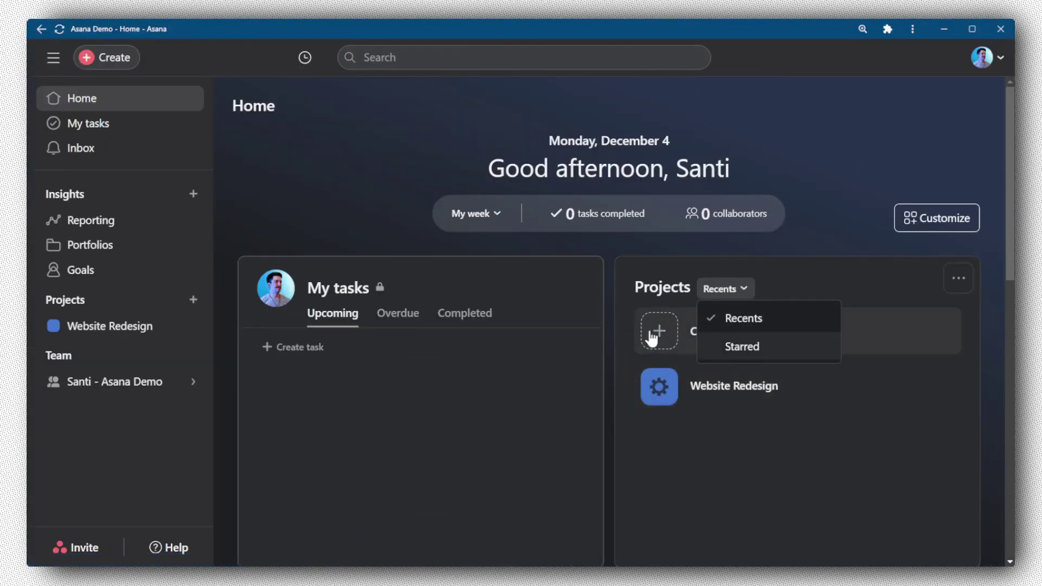
click(200, 328)
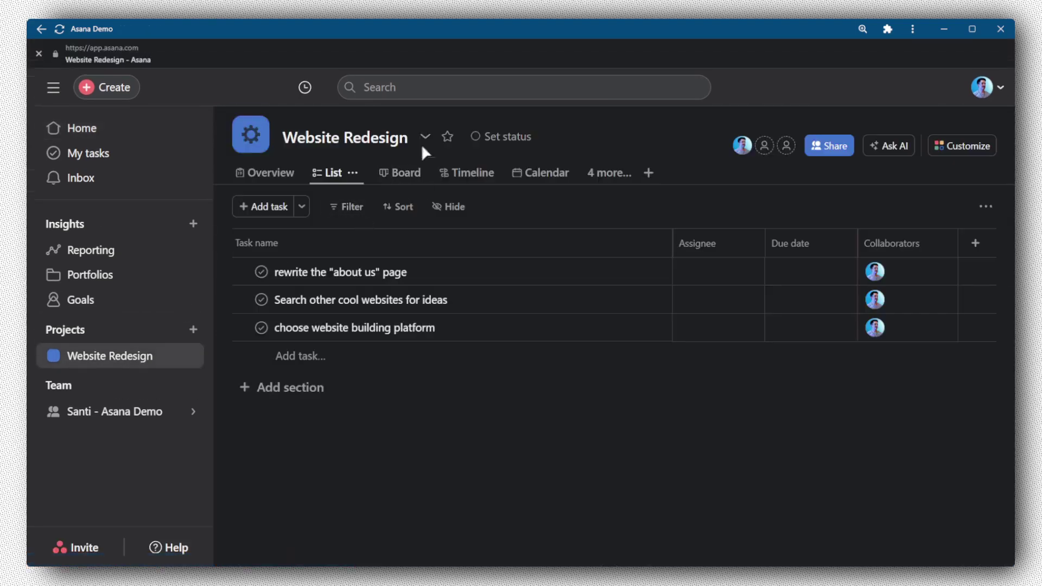
click(454, 139)
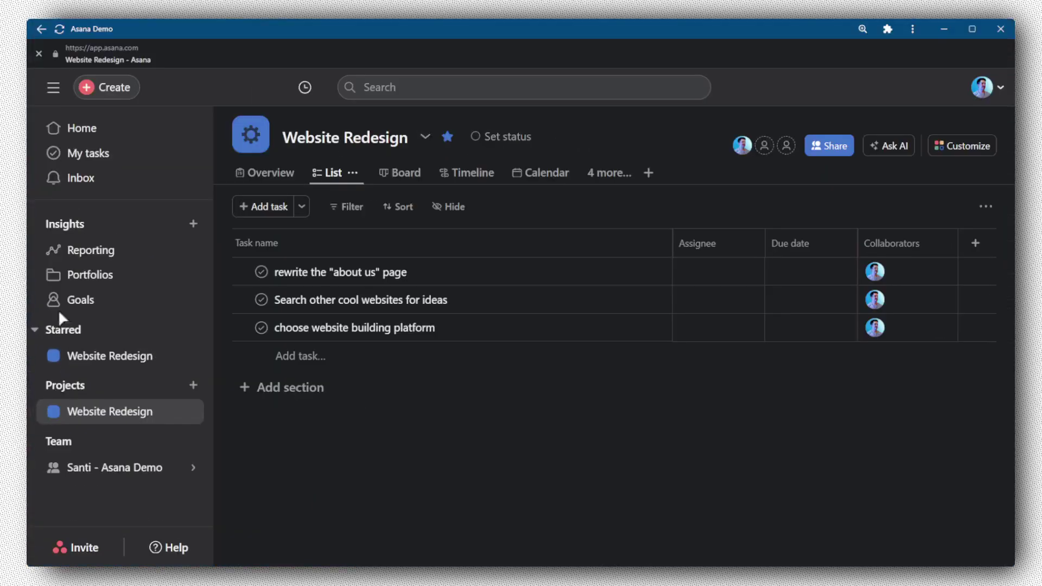
Step: Filter the Home page's projects by Starred and switch the filter back to Recents
click(82, 134)
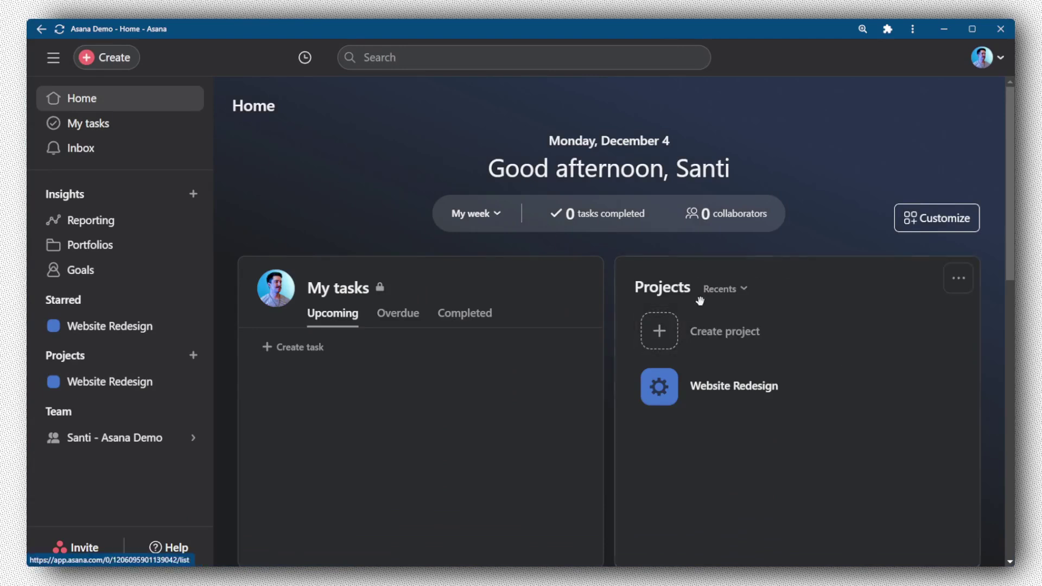
click(743, 290)
click(742, 347)
click(742, 290)
click(746, 319)
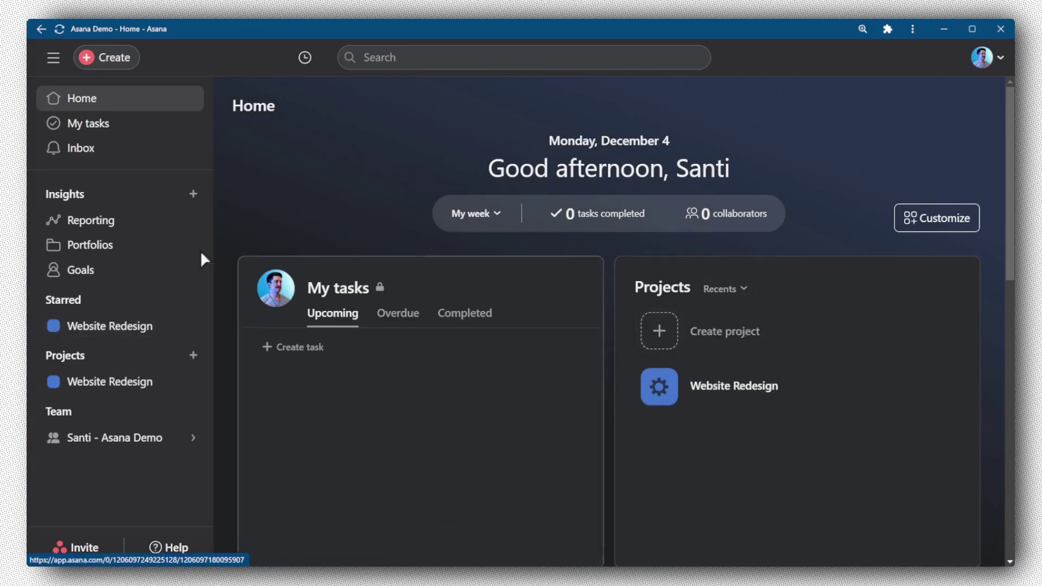
Step: Reopen the Website Redesign project and remove it from the starred items
click(109, 382)
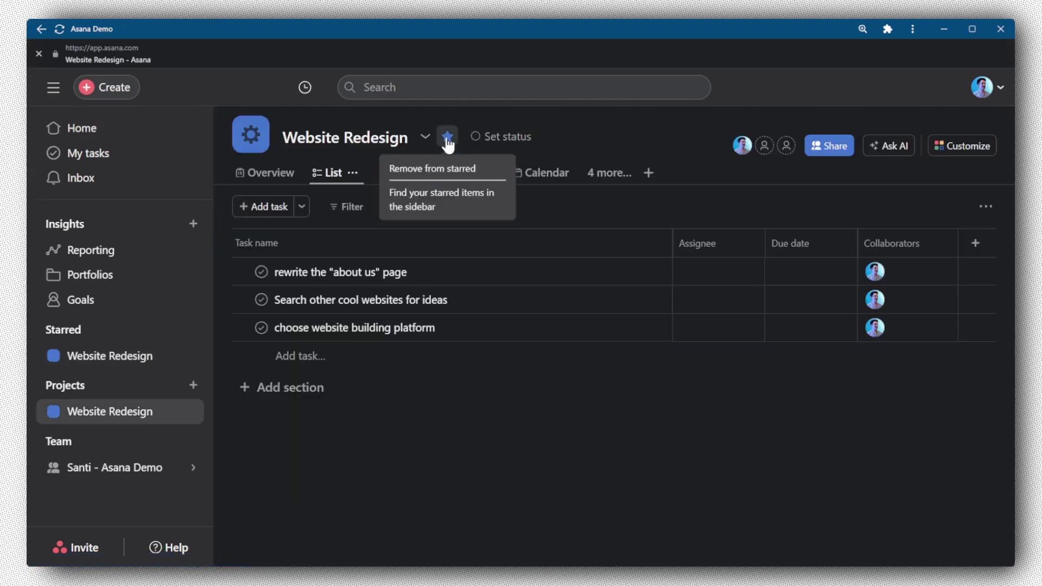
click(446, 135)
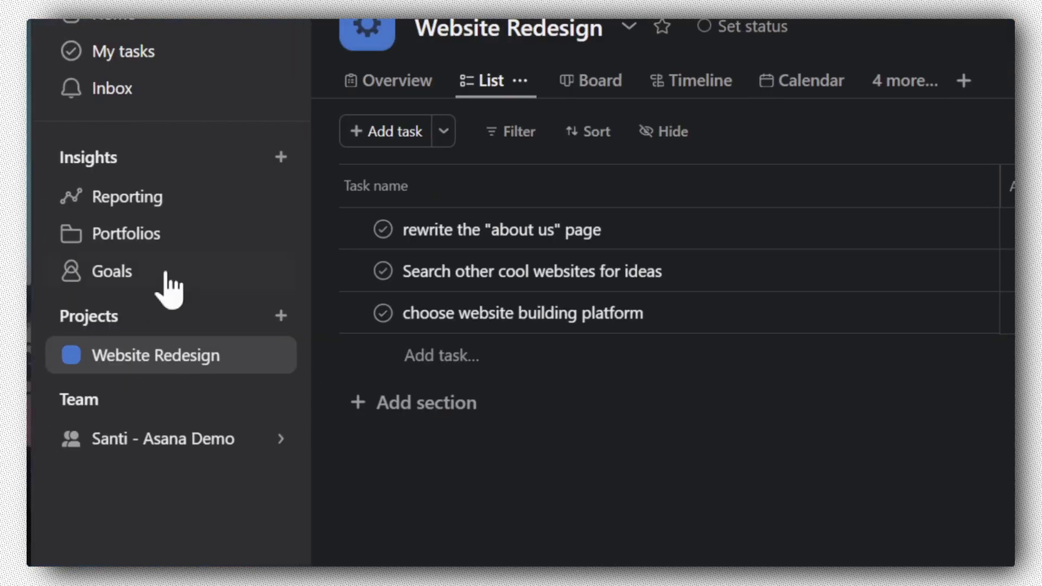